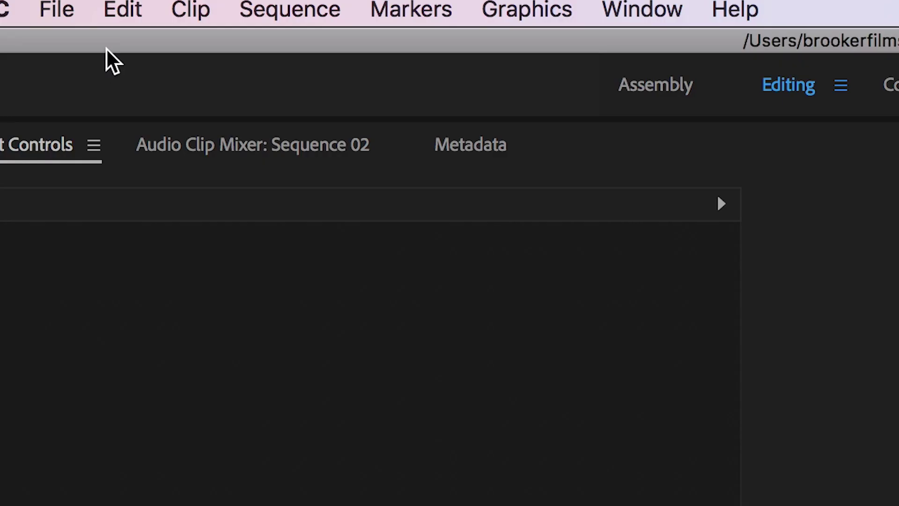
Create a new legacy title with the default settings and enlarge its editing window
click(104, 5)
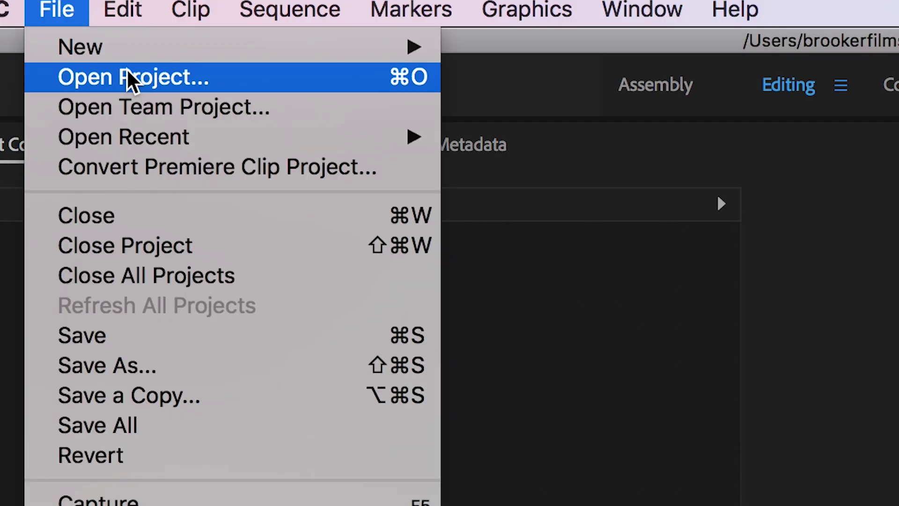
mouse_move(120, 17)
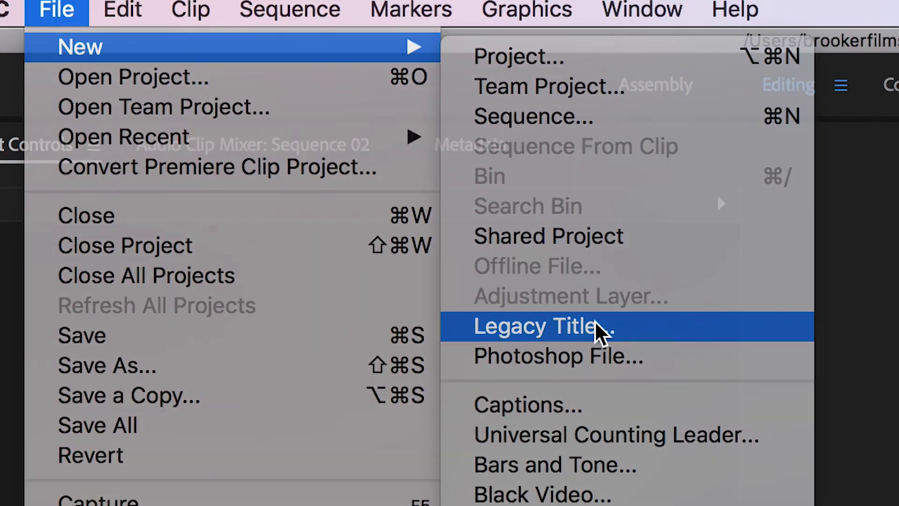
click(602, 328)
key(Return)
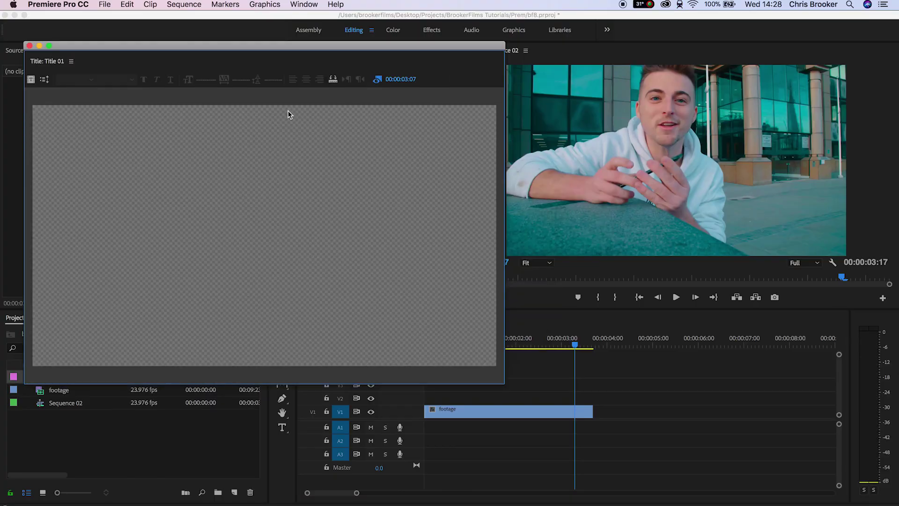
drag(504, 388, 761, 478)
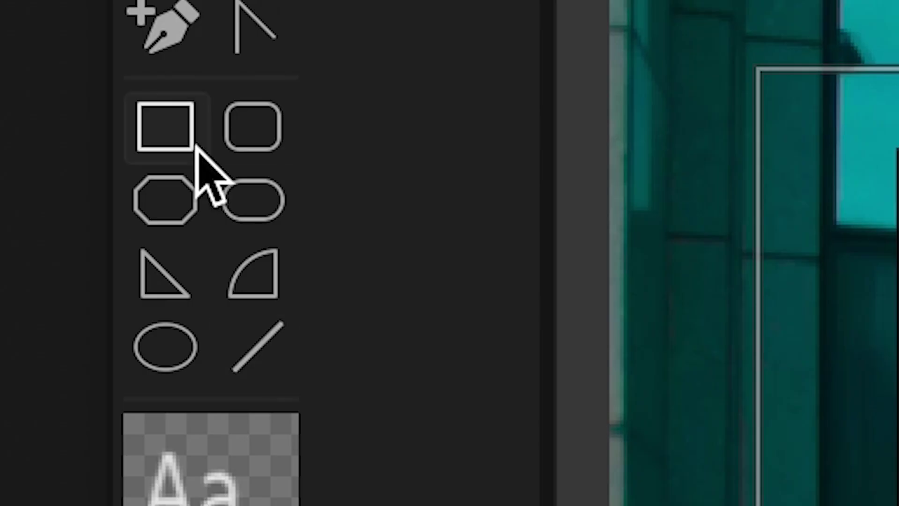
Draw a rectangle about 524 by 110 in the title and fill it with dark grey 181818
click(36, 145)
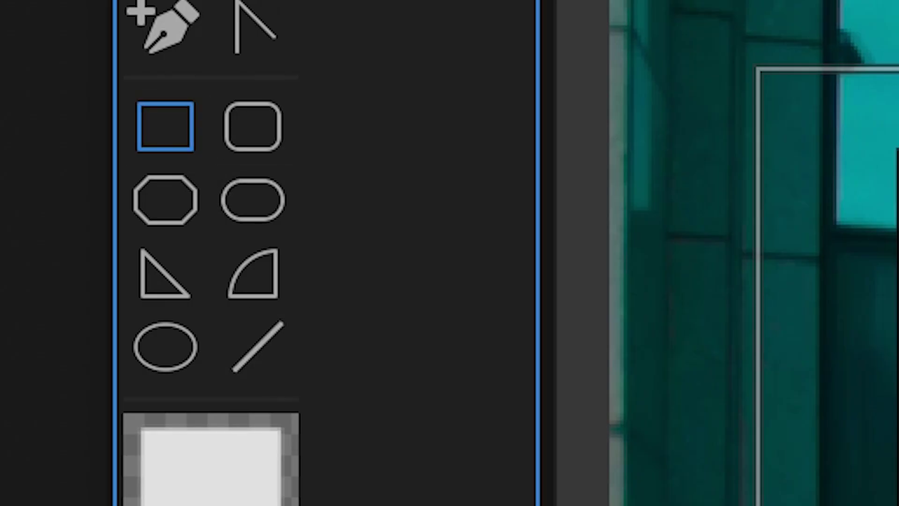
drag(177, 139, 524, 216)
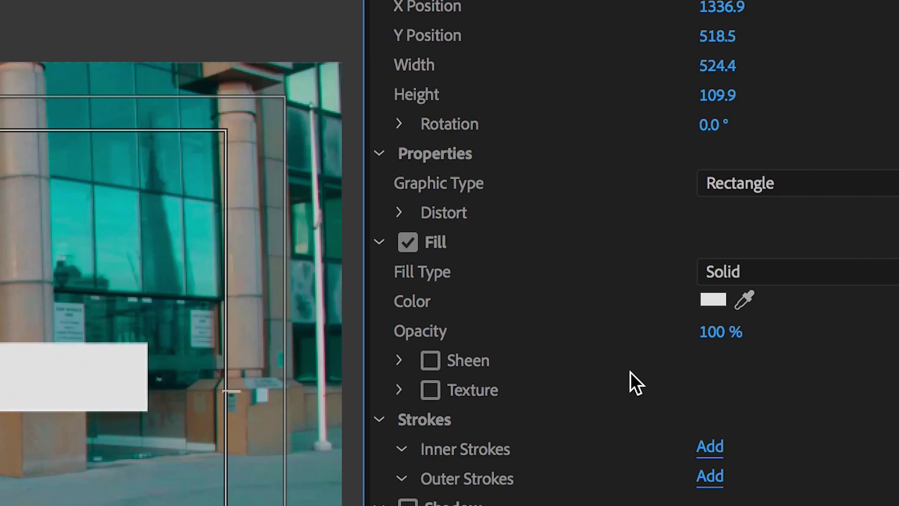
click(722, 300)
mouse_move(210, 290)
mouse_down()
mouse_move(184, 281)
mouse_move(99, 122)
mouse_up()
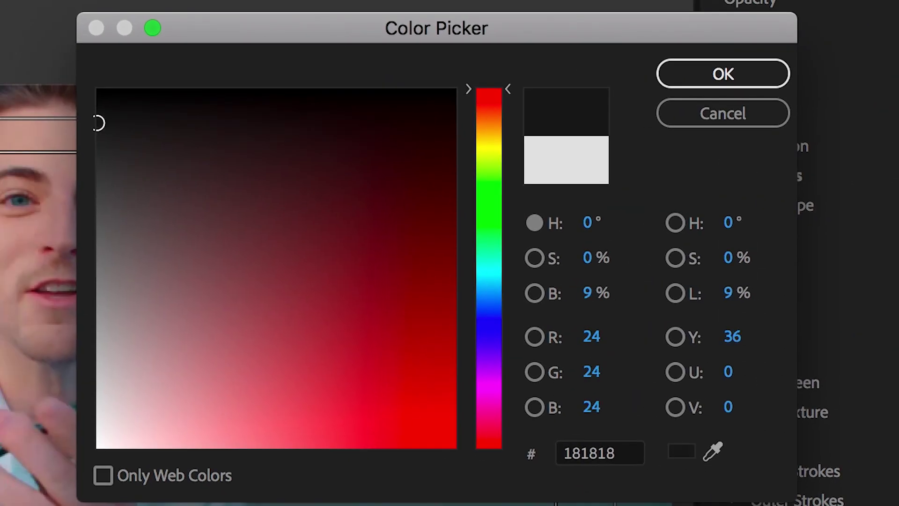
click(723, 74)
click(159, 271)
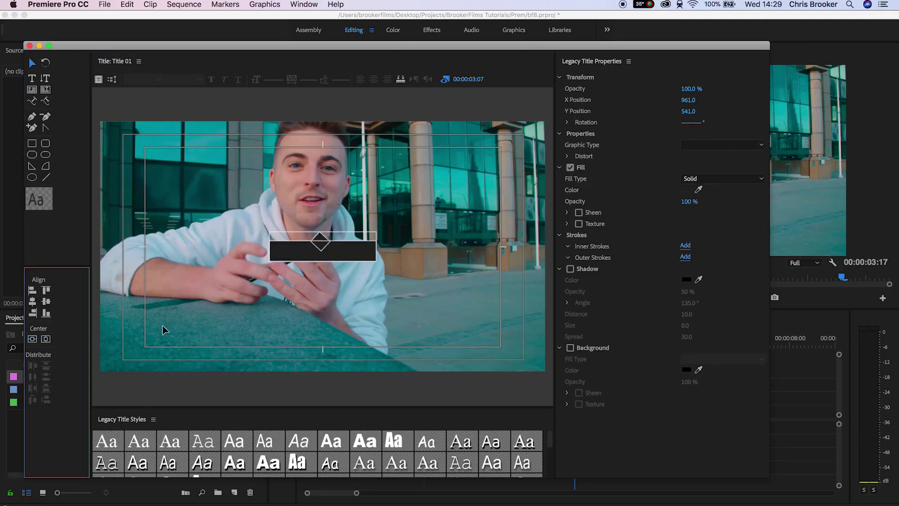
Center the small wedge pointer above the bar horizontally in the title frame
click(240, 317)
click(322, 241)
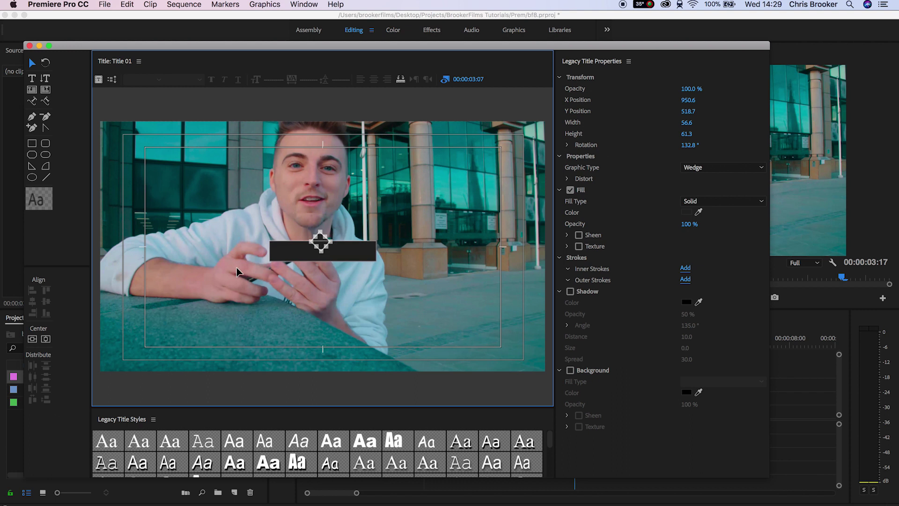
click(45, 338)
click(229, 303)
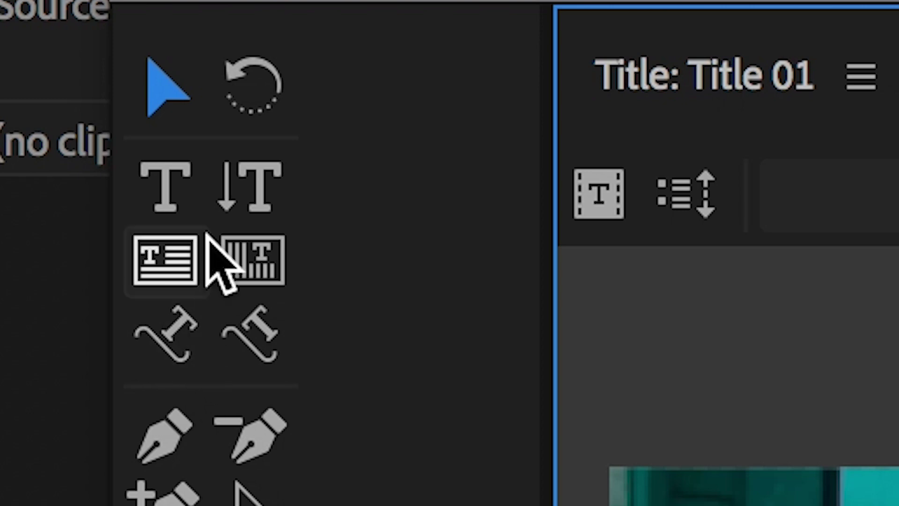
Add the text "brookerfilms" to the title, above the dark bar
click(36, 78)
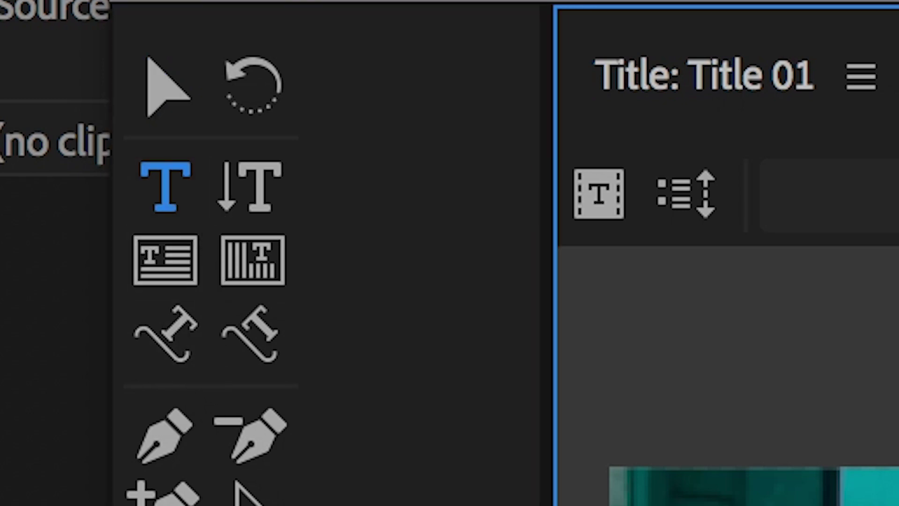
click(185, 209)
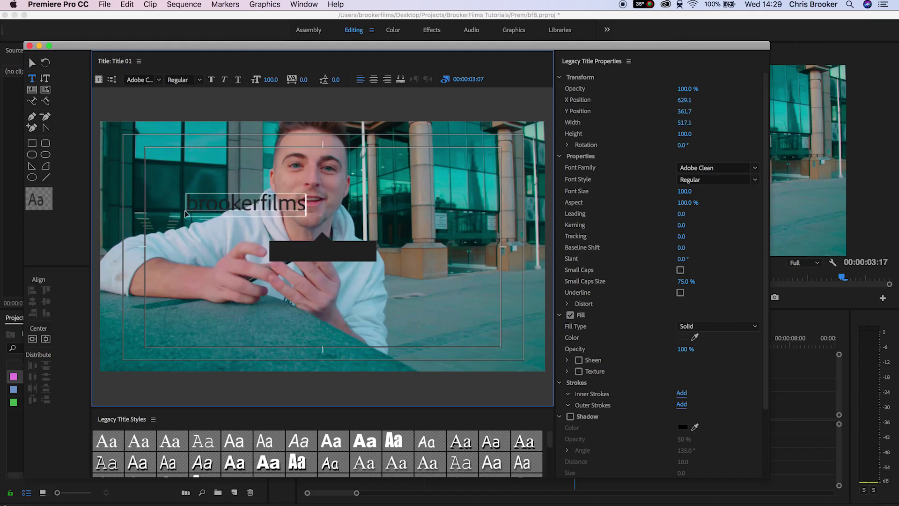
Set the fill of the "brookerfilms" text to white (FFFFFF) and adjust its font size
key(super+a)
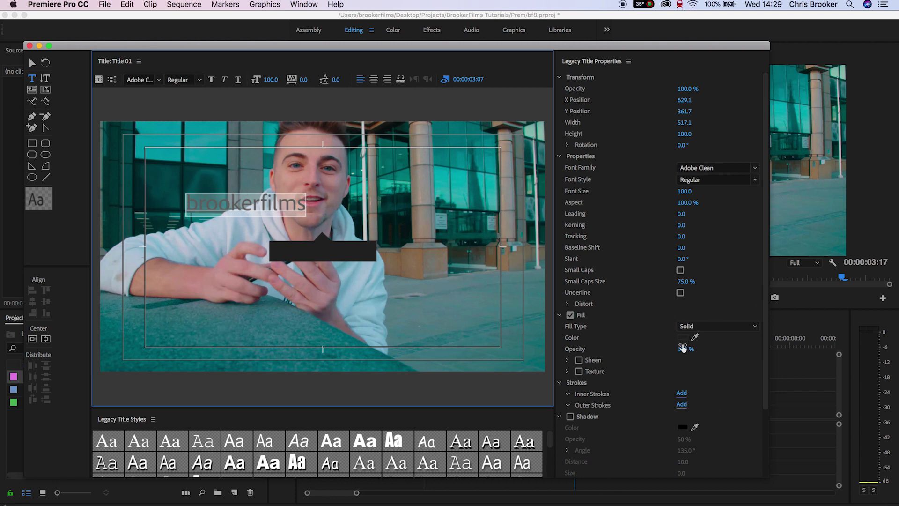
click(683, 337)
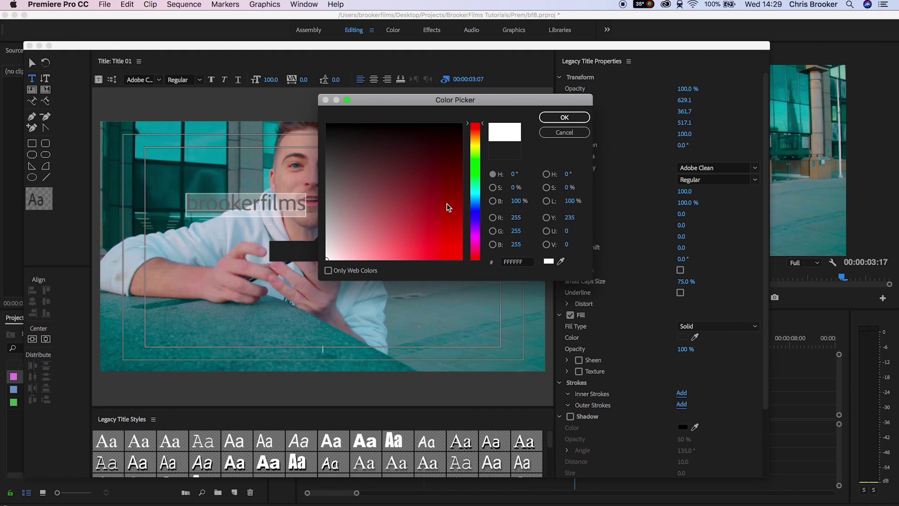
click(564, 117)
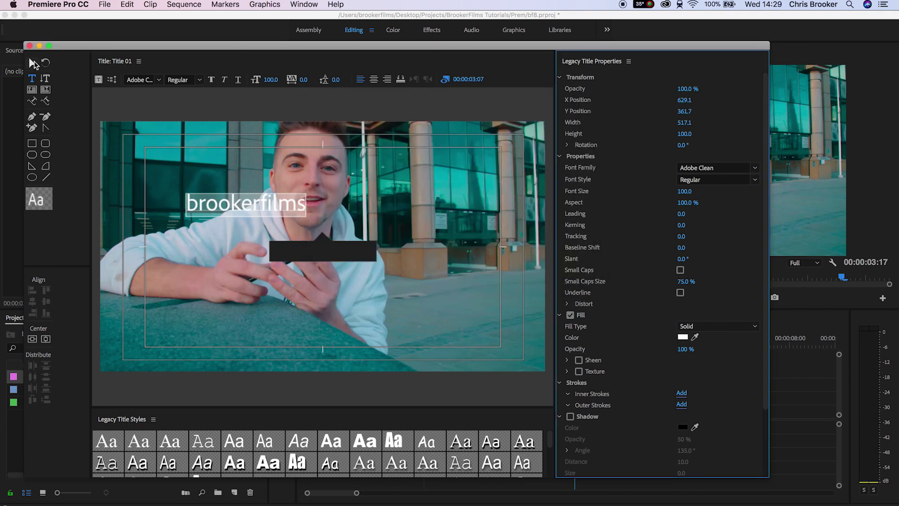
click(33, 63)
drag(271, 80, 274, 80)
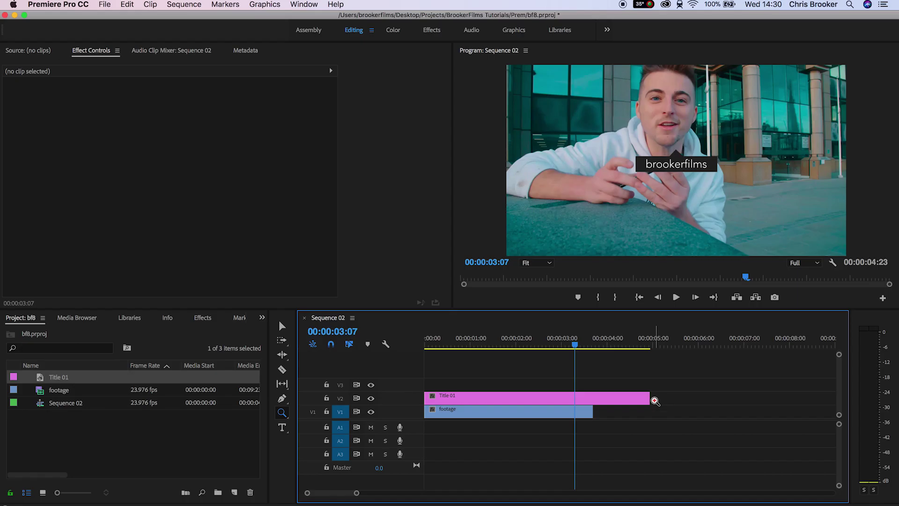
Trim the end of the Title 01 clip to match the footage clip and fit the sequence in the timeline
click(654, 401)
key(v)
drag(621, 397, 511, 398)
key(backslash)
Play the sequence from the start to 00:00:00:23 and set the Title 01 clip's vertical position to 712
click(425, 348)
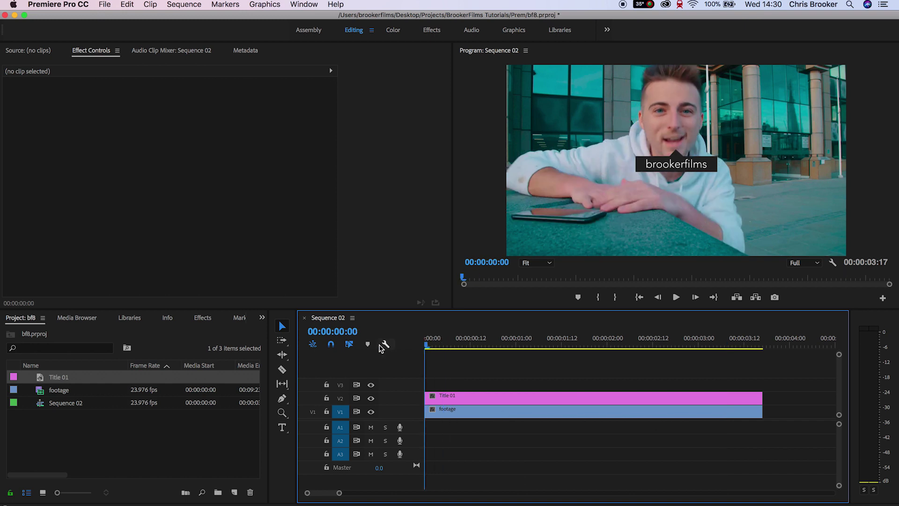
click(445, 396)
key(space)
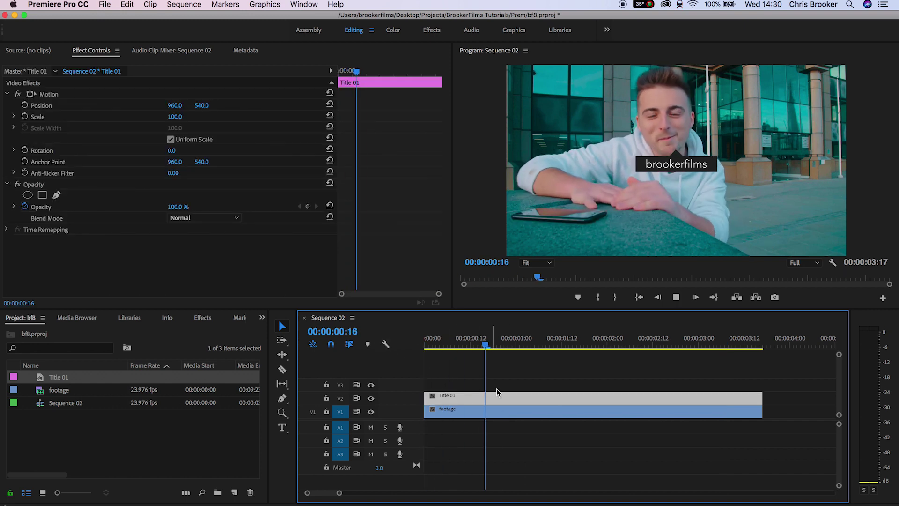
key(space)
drag(201, 104, 244, 105)
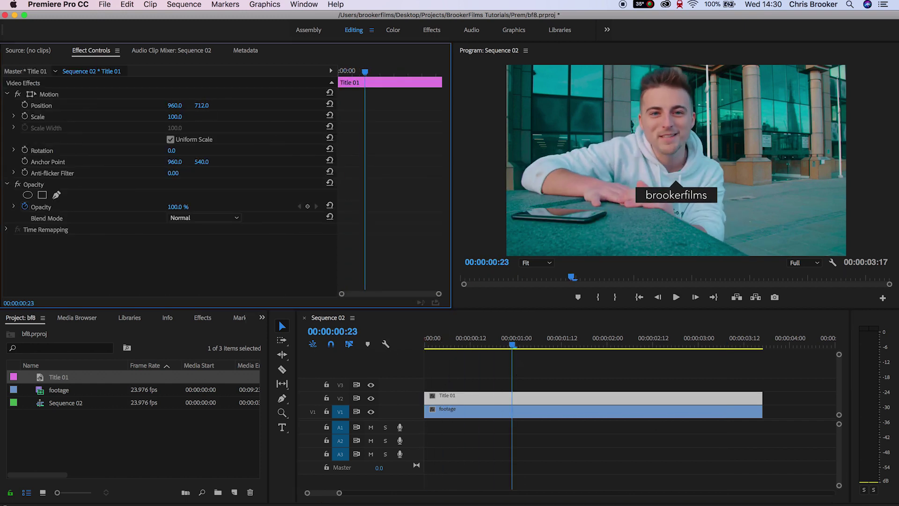
Start scale keyframes for Title 01 with a value of 0 and add one of 130 a few frames further on
click(360, 70)
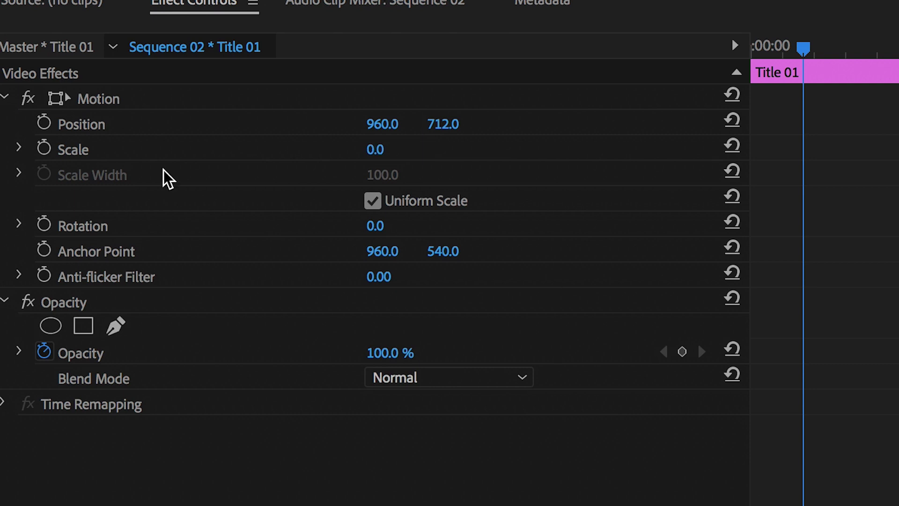
click(44, 148)
key(Right)
key(Right)
key(Right)
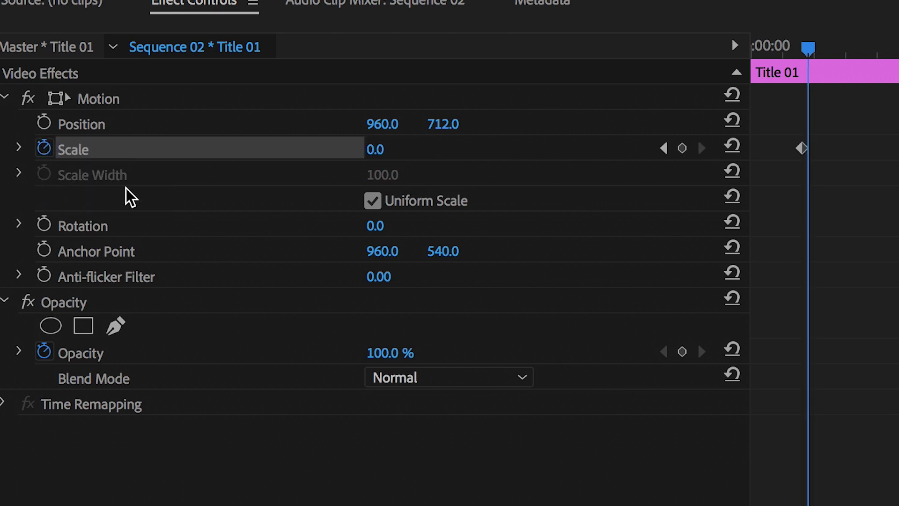
text(130)
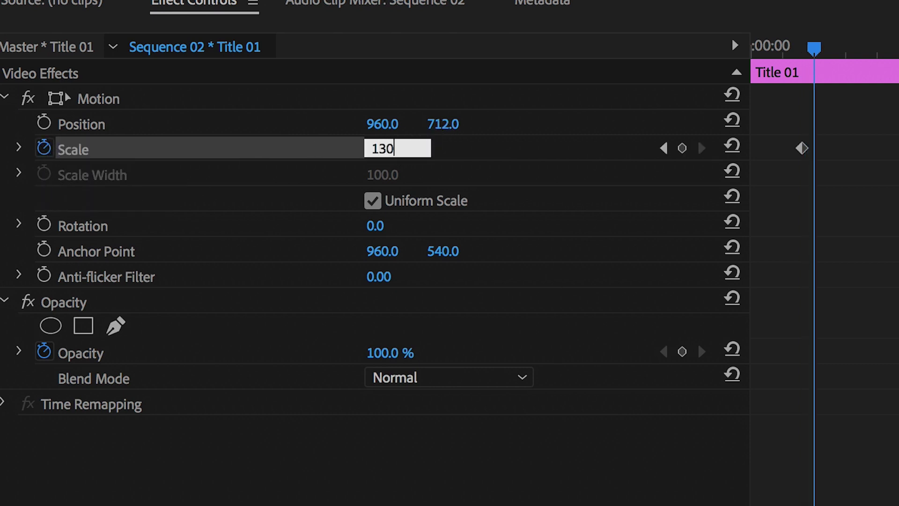
key(Return)
Add a scale keyframe of 100 a few frames past the 130 keyframe
key(Right)
key(Right)
key(Right)
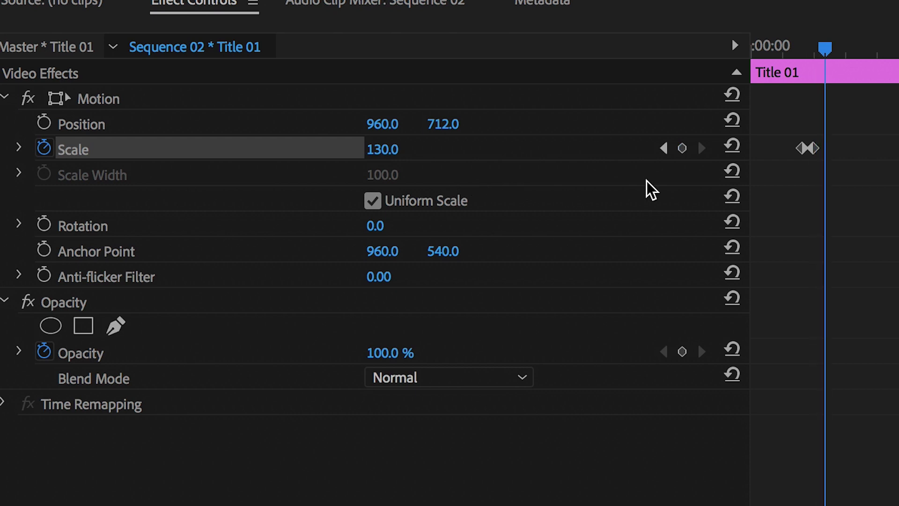
text(100)
key(Return)
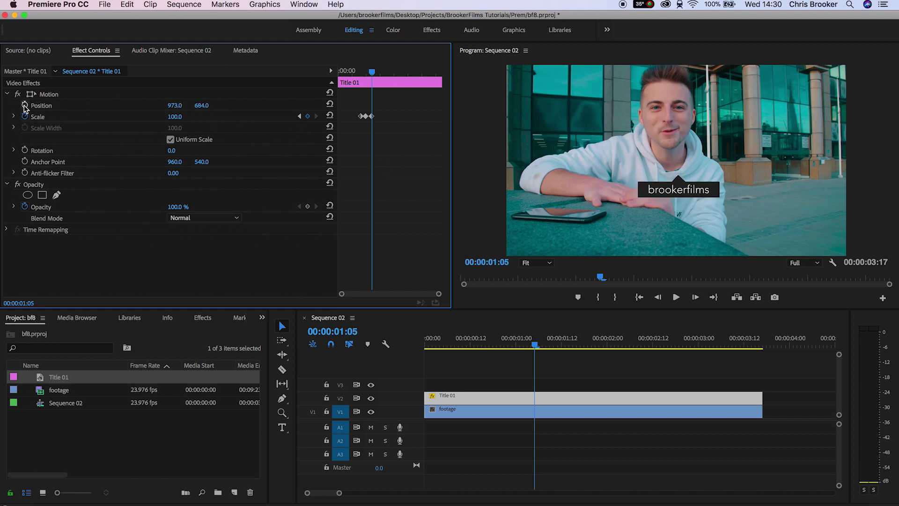
Animate the title's position from 973, 684 to 1012, 639 at 00:00:02:04 and 934, 682 at 00:00:02:22
click(399, 73)
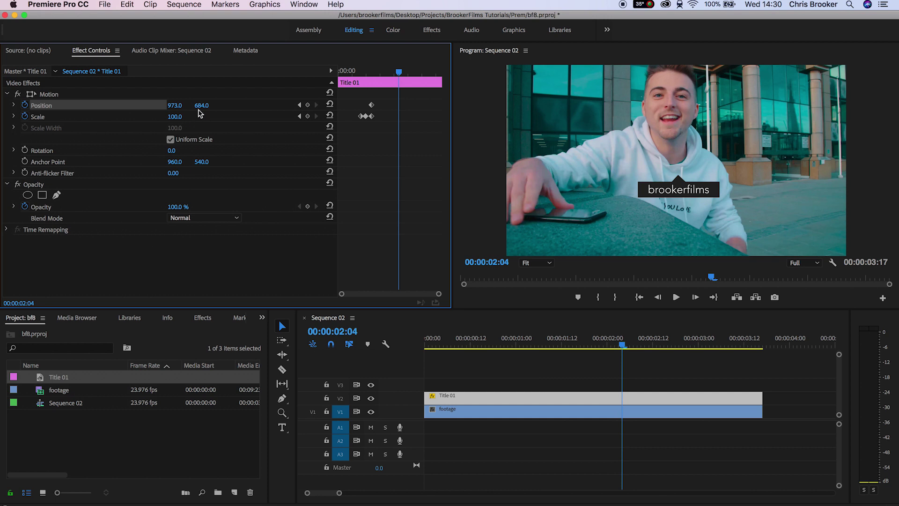
drag(198, 109, 181, 110)
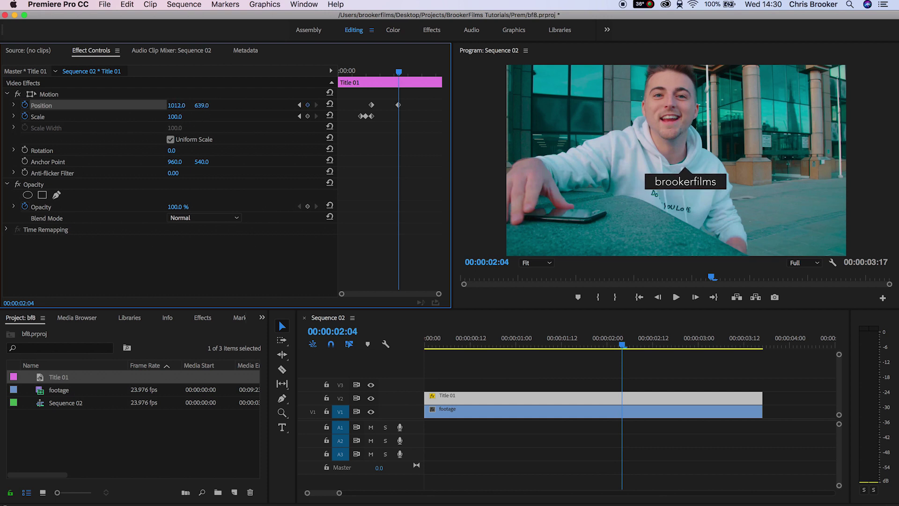
click(419, 76)
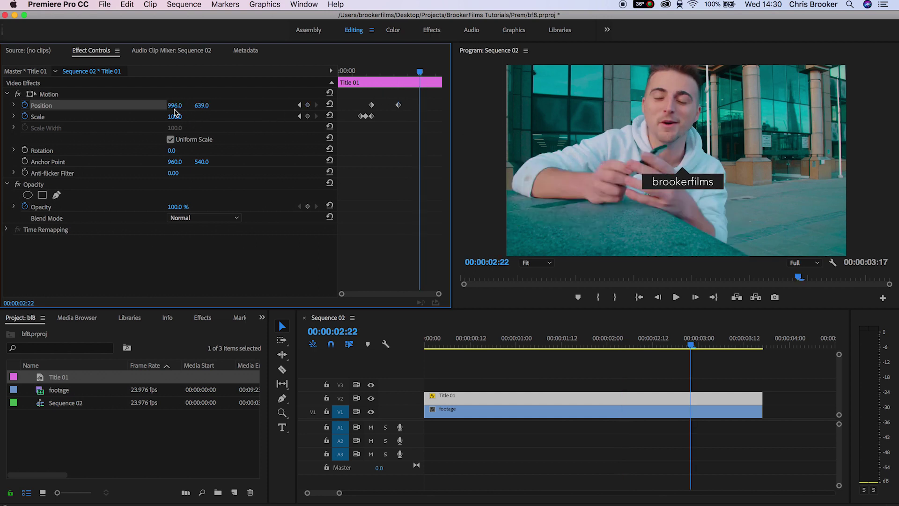
drag(202, 108, 221, 108)
Add a scale keyframe of 100 near the end of the title clip and one of 0 slightly further on
click(427, 73)
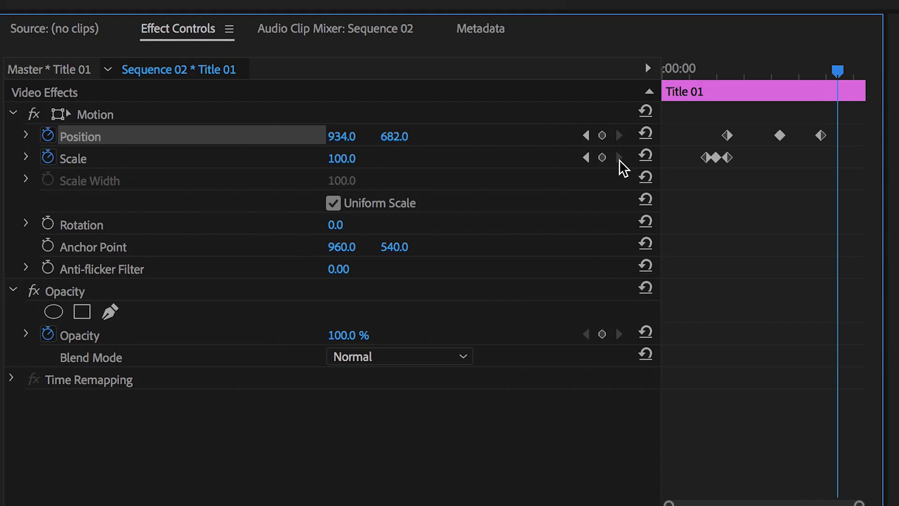
click(307, 116)
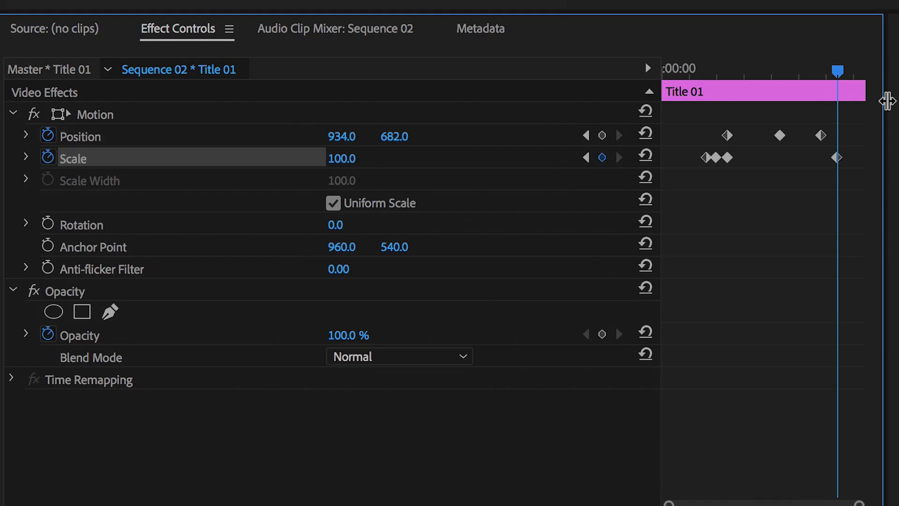
click(430, 72)
drag(843, 71, 851, 71)
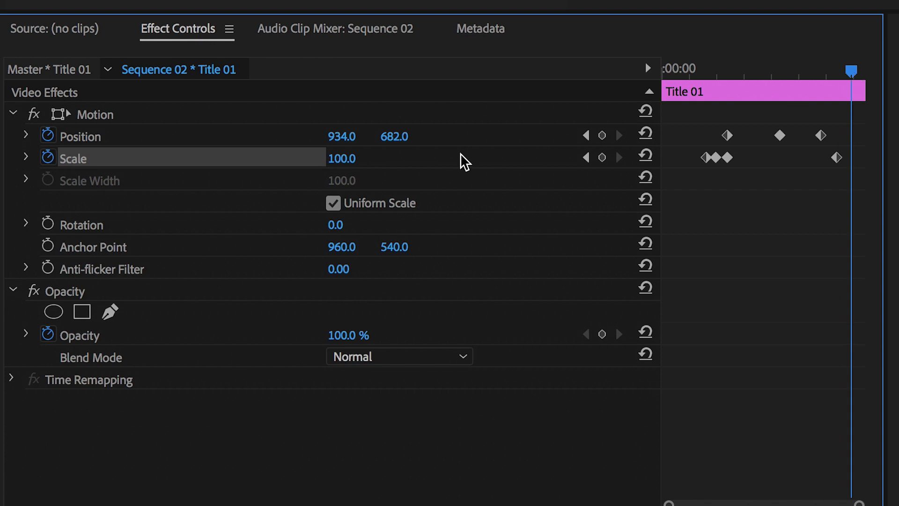
text(0)
key(Return)
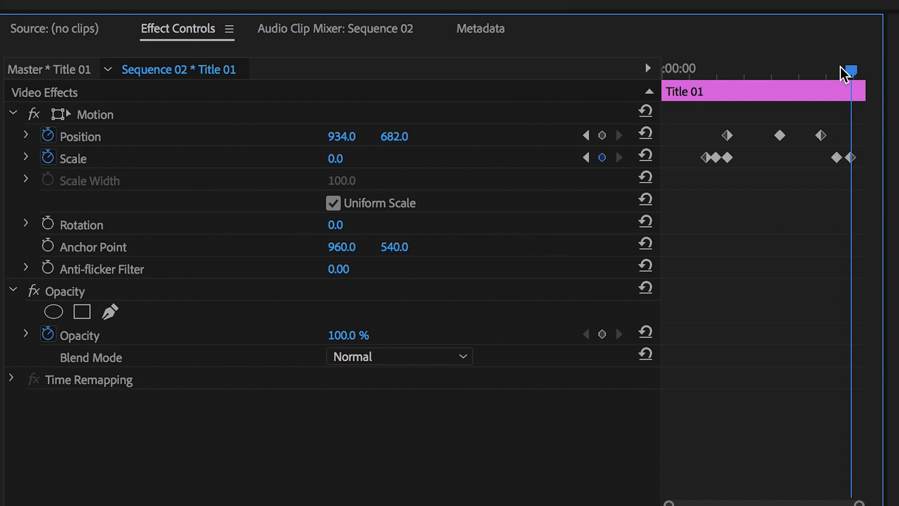
Reposition the title under the speaker's chin at intermediate frames before 00:00:02:04 to add in-between position keyframes
drag(850, 72, 755, 82)
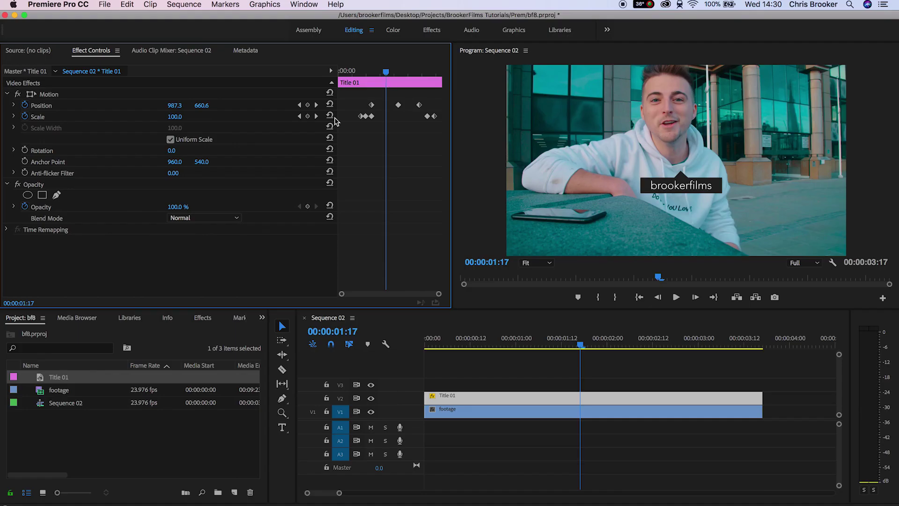
click(48, 94)
drag(682, 190, 714, 184)
click(393, 71)
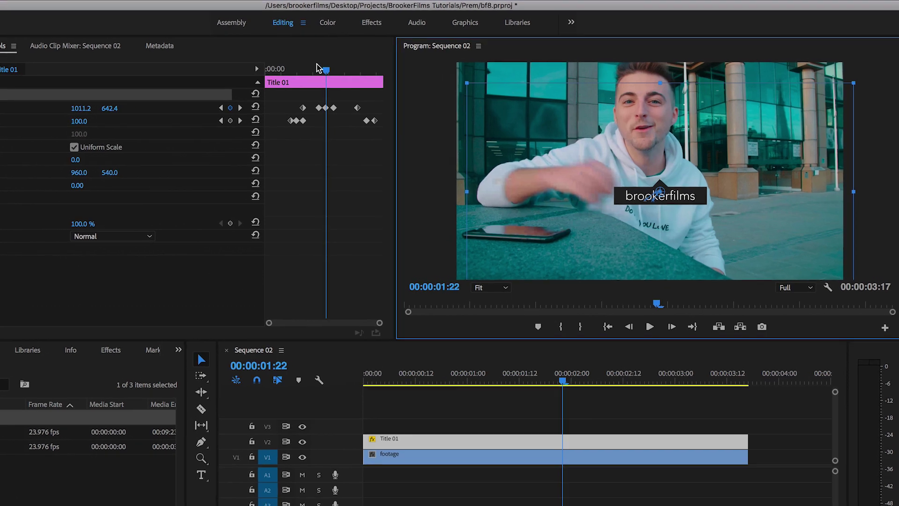
click(311, 69)
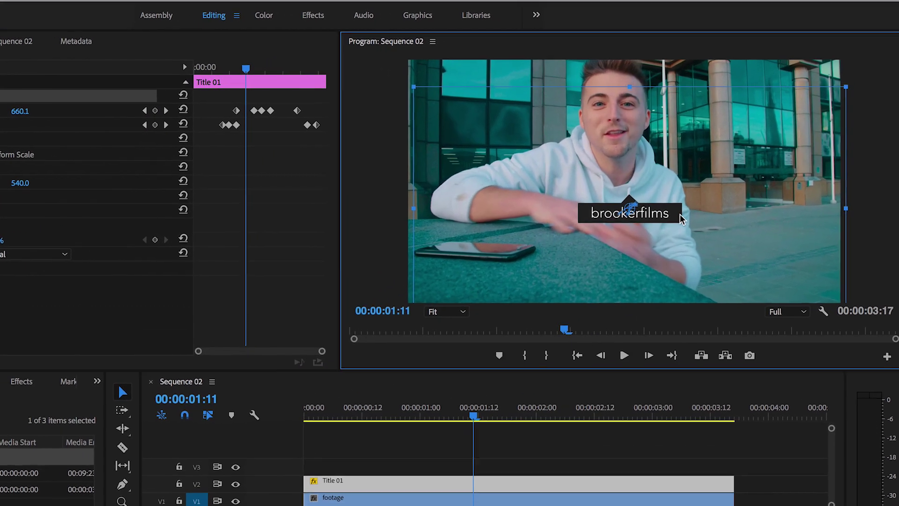
drag(225, 67, 211, 65)
drag(121, 62, 115, 64)
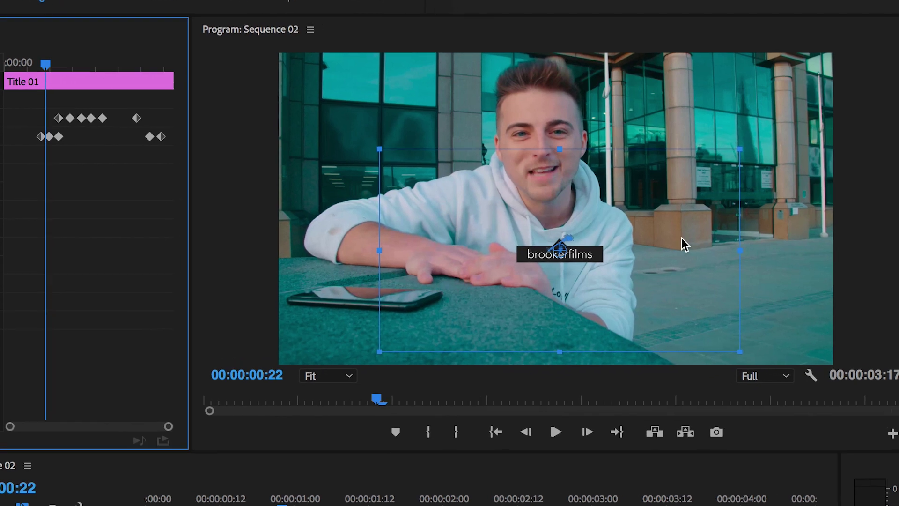
Play back the tracked title and refine its position frame by frame from 00:00:02:12 onward
key(space)
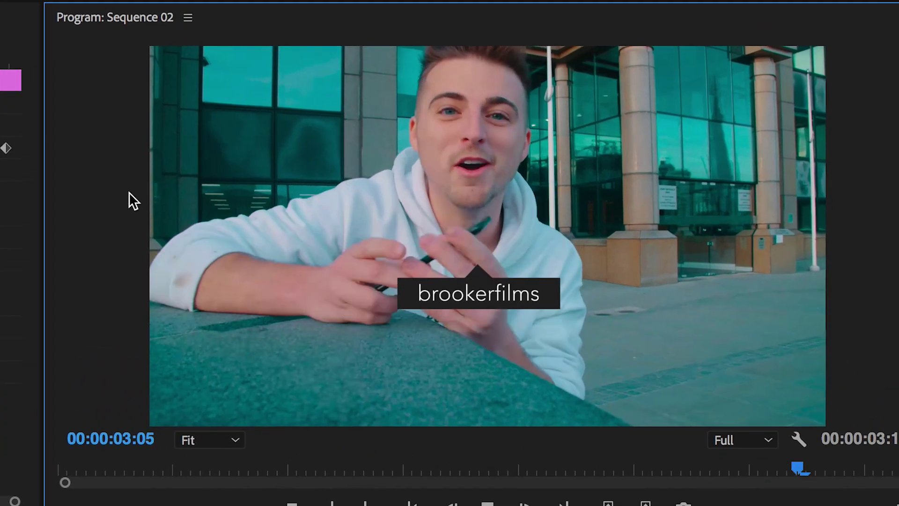
key(space)
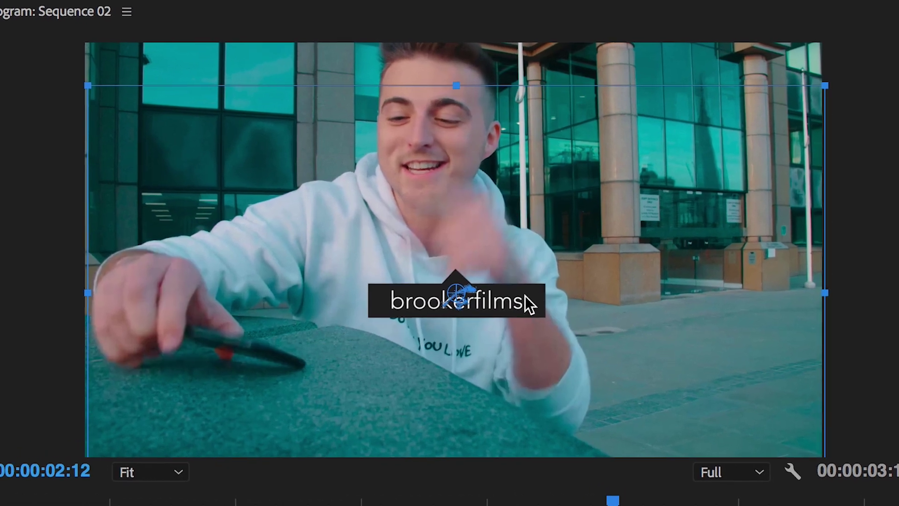
key(Right)
key(Right)
key(Right)
key(Right)
key(Right)
key(Right)
key(Right)
key(Right)
key(Right)
drag(157, 150, 158, 144)
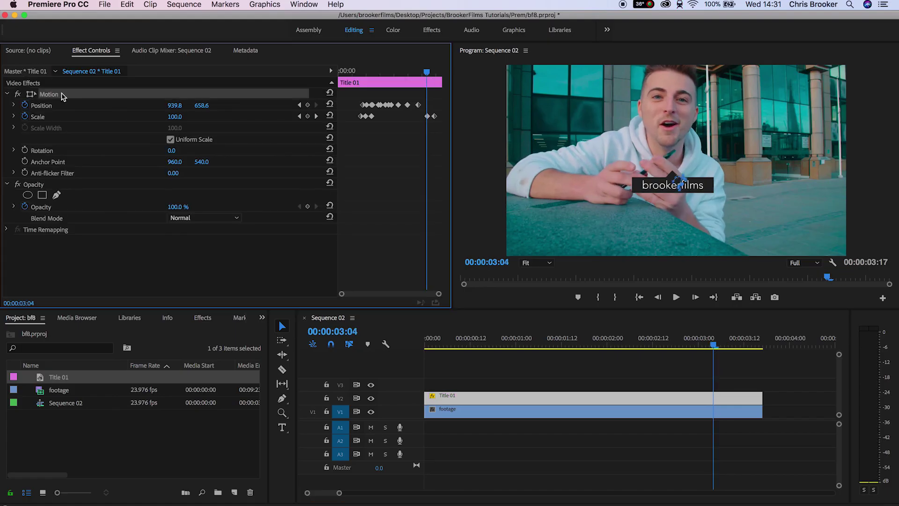
Scrub through the title animation up to 00:00:03:12 to review how it follows the speaker
drag(425, 73, 405, 79)
key(Left)
key(Left)
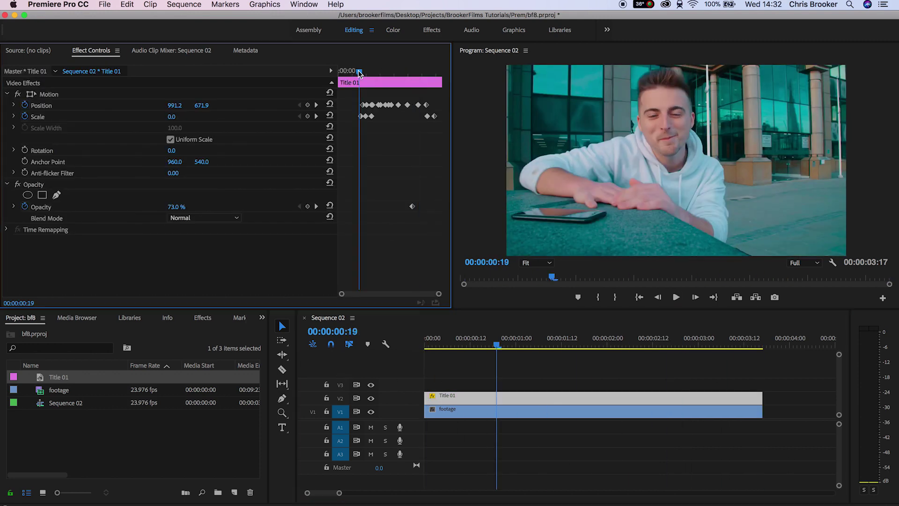
drag(359, 73, 433, 72)
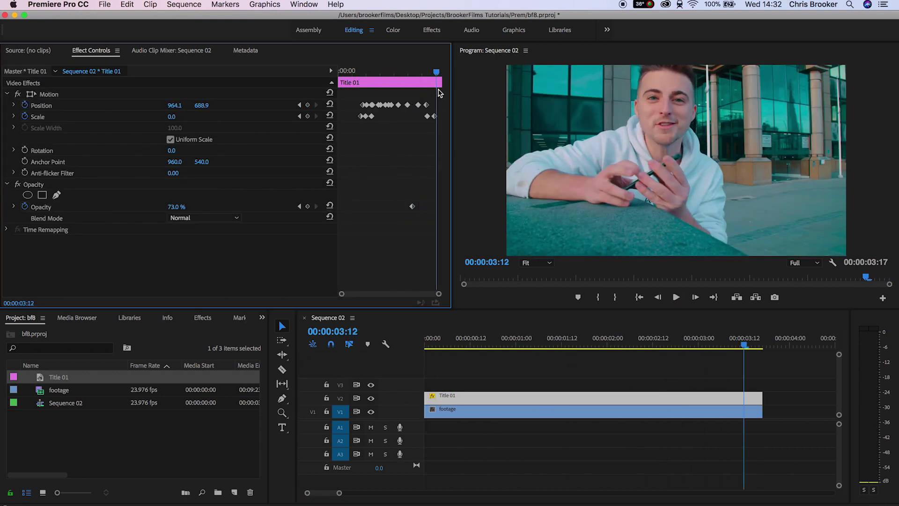